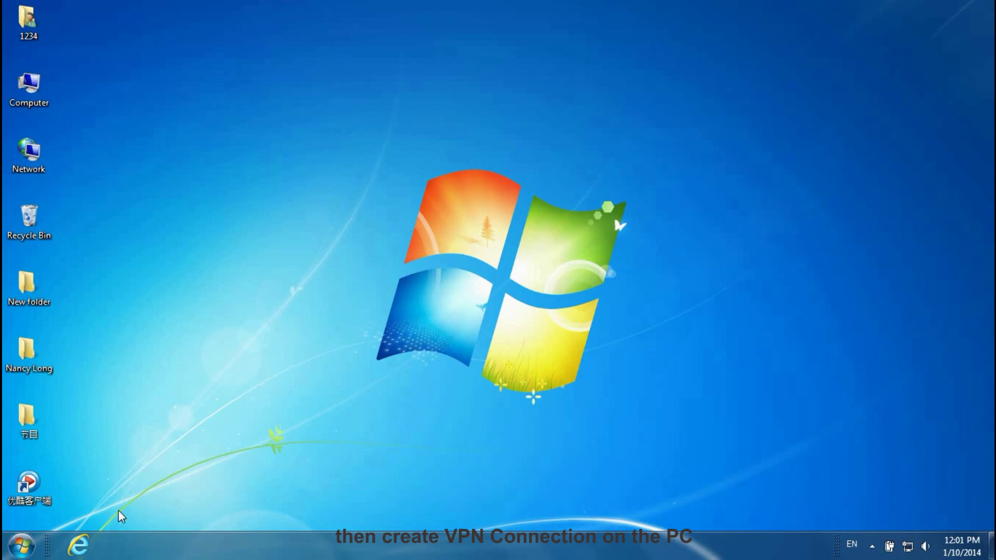
left_click(73, 549)
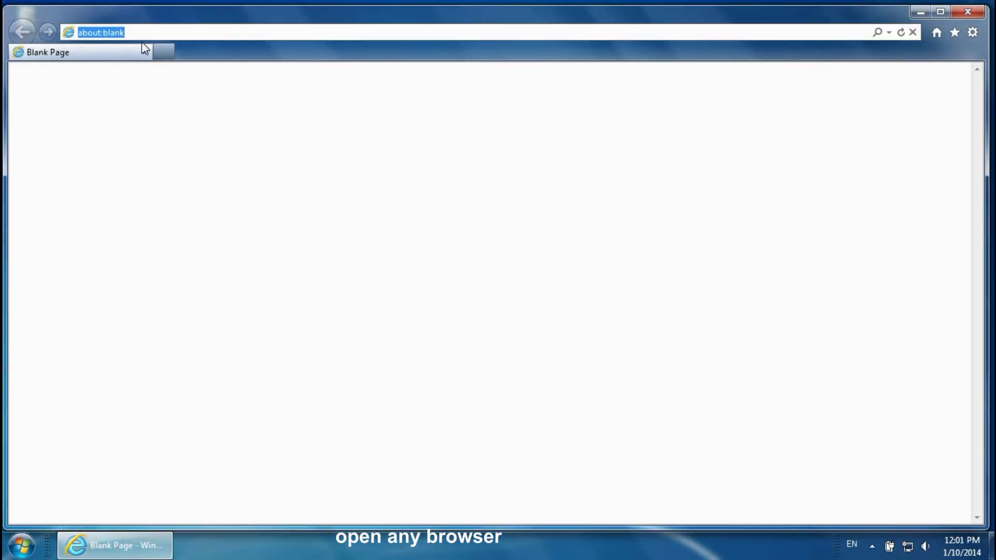
type("192")
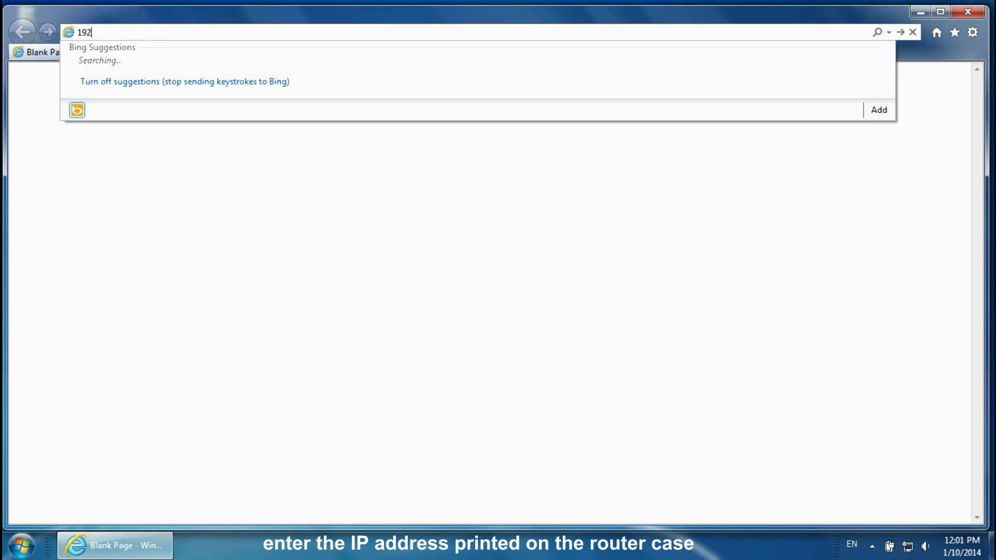
type(".168")
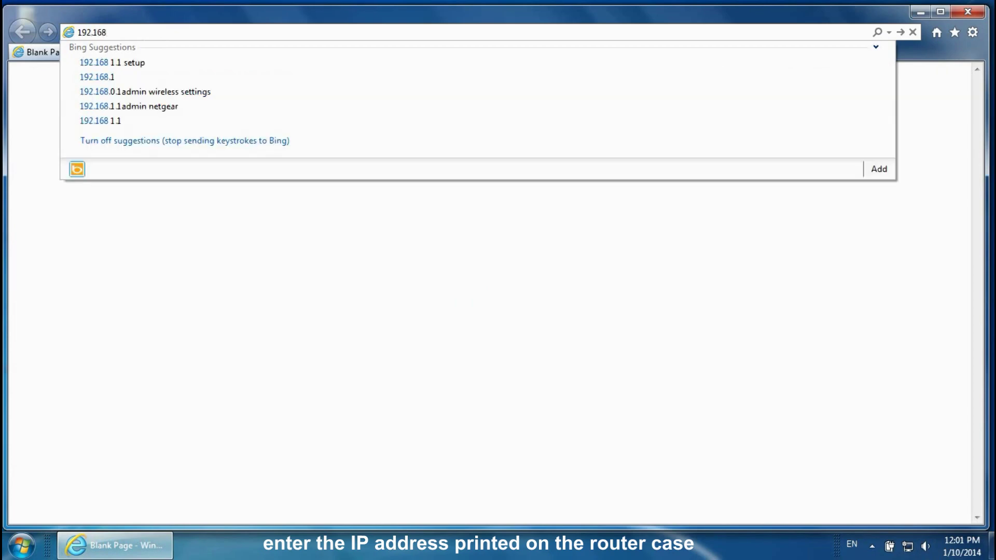
type(".1.1")
key("Return")
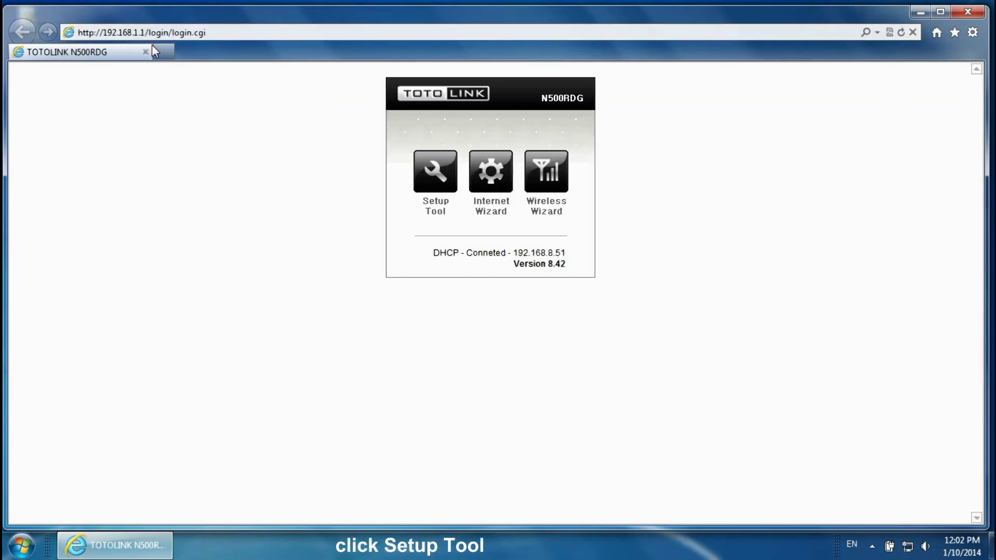
left_click(430, 184)
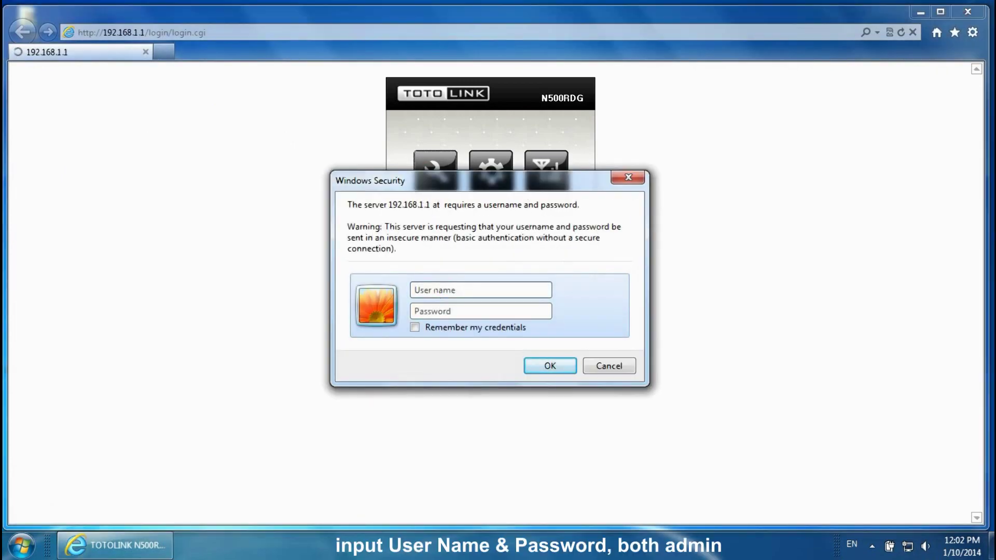
key("Tab")
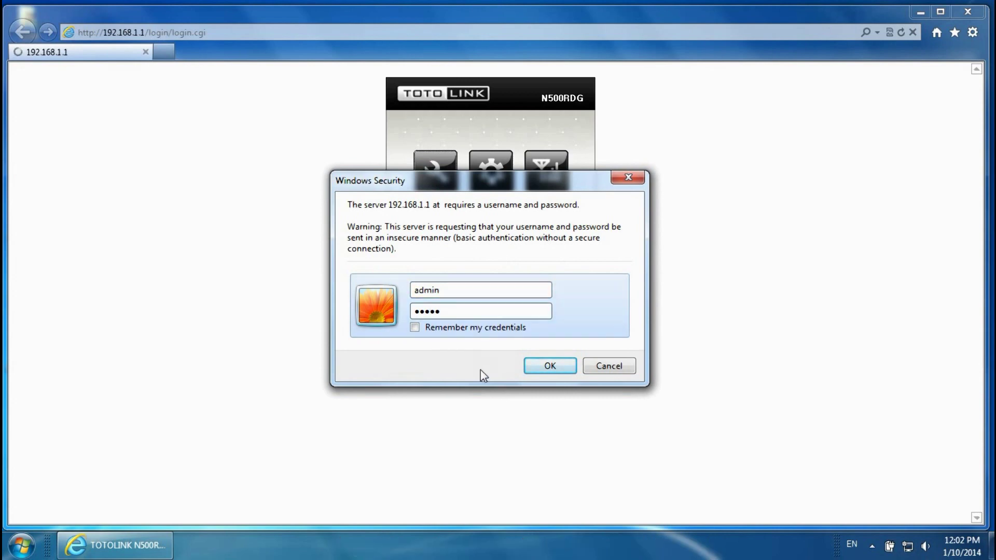
left_click(541, 368)
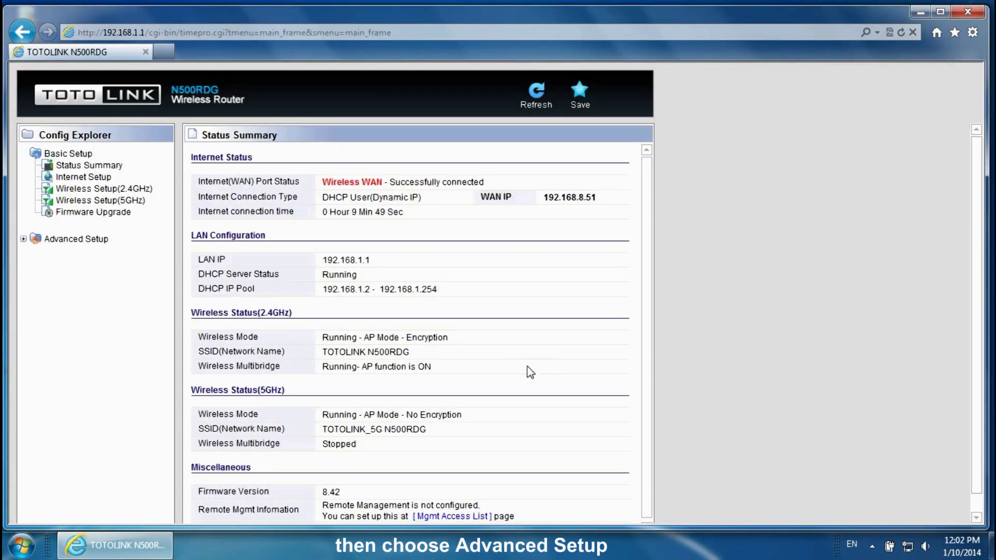
On Advanced Setup > Utility > VPN SetUp, apply PPTP VPN mode Start.
left_click(23, 240)
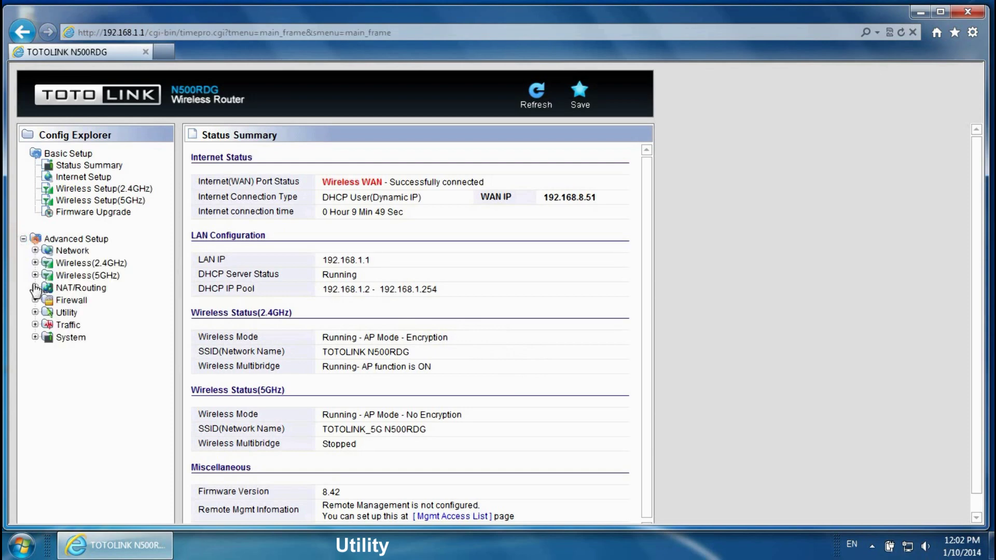
left_click(35, 313)
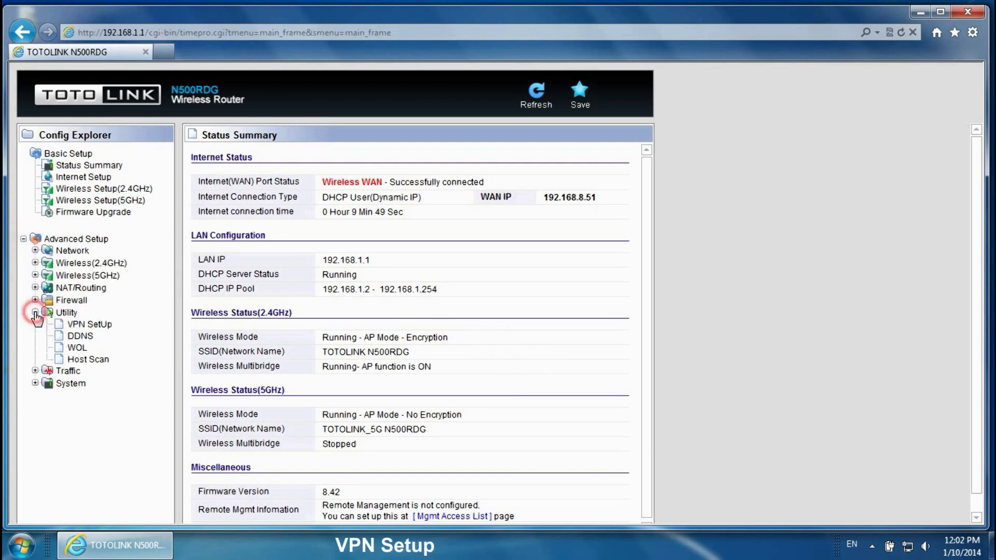
left_click(90, 324)
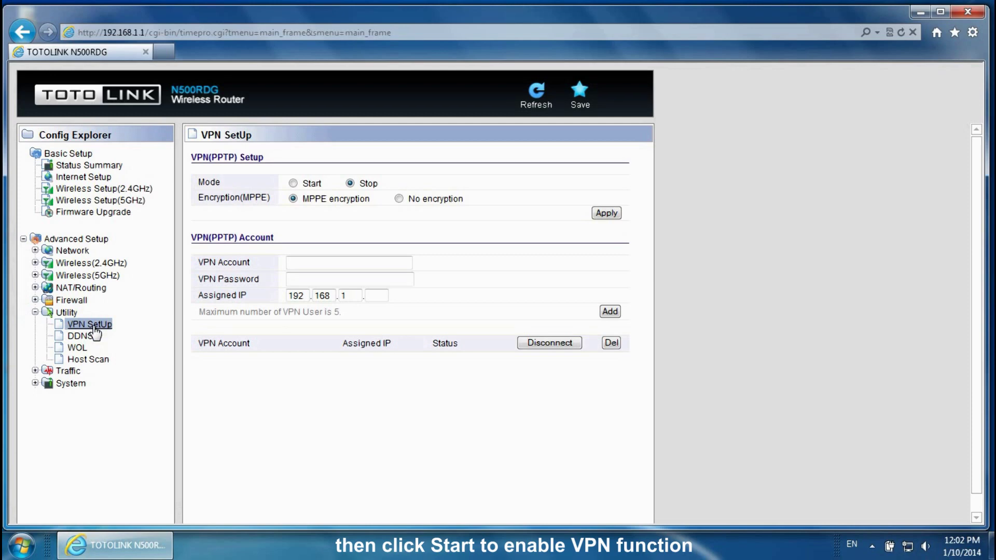
left_click(293, 184)
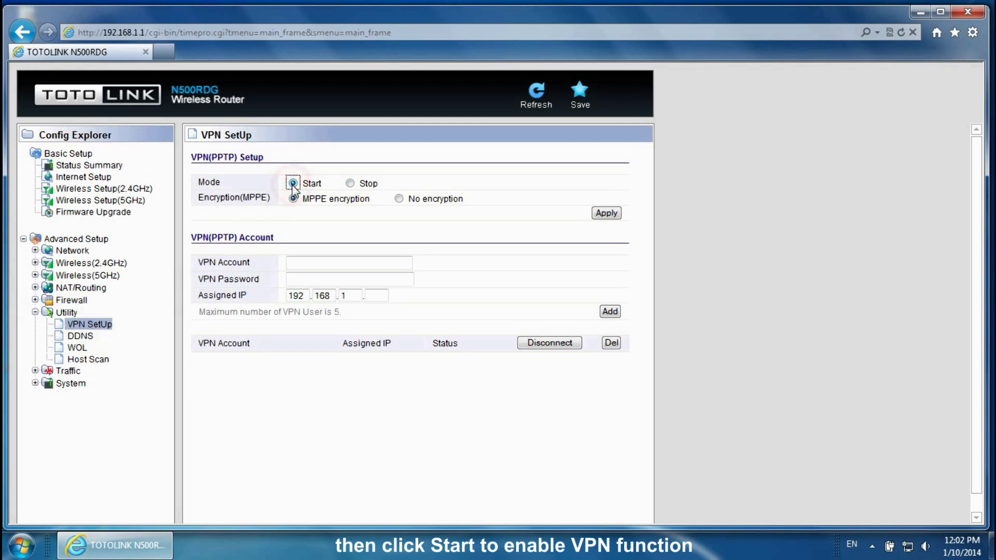
left_click(601, 215)
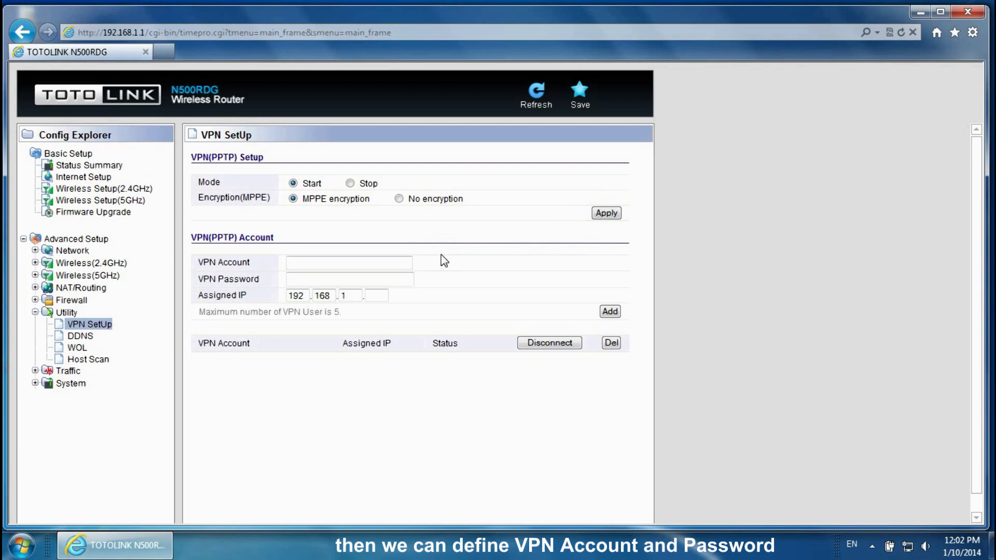
Add VPN account 1234 with a password and IP 192.168.1.6, then minimize the browser.
left_click(364, 263)
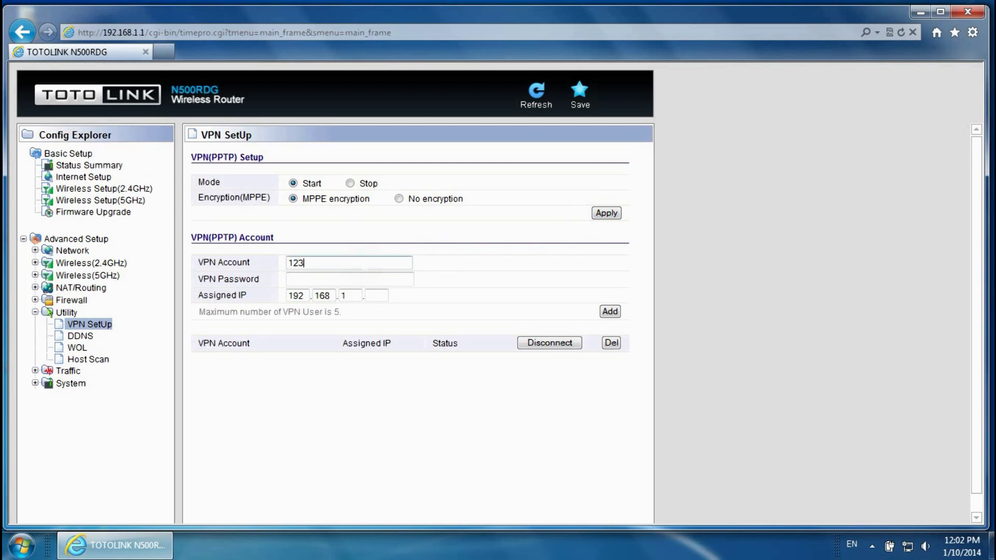
left_click(356, 278)
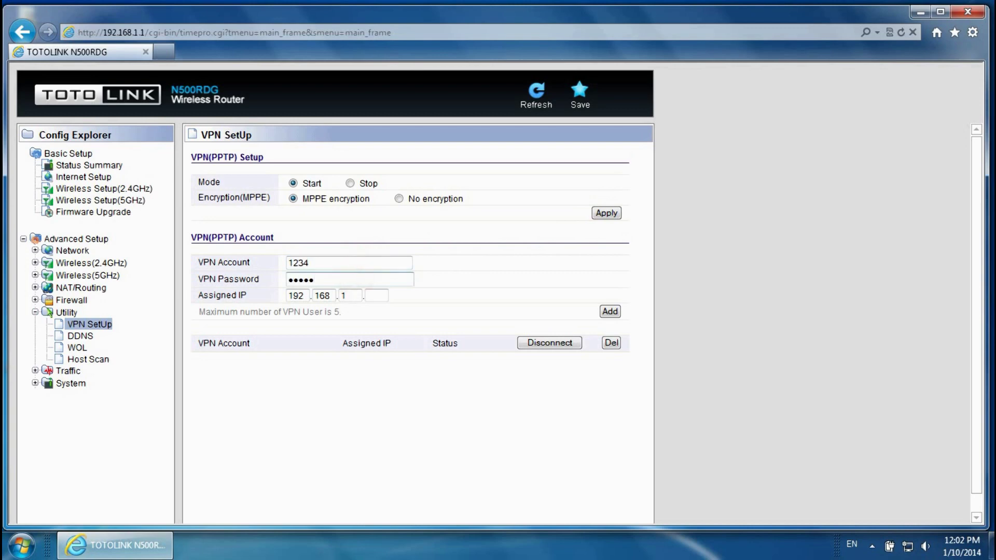
left_click(372, 296)
type("6")
left_click(608, 312)
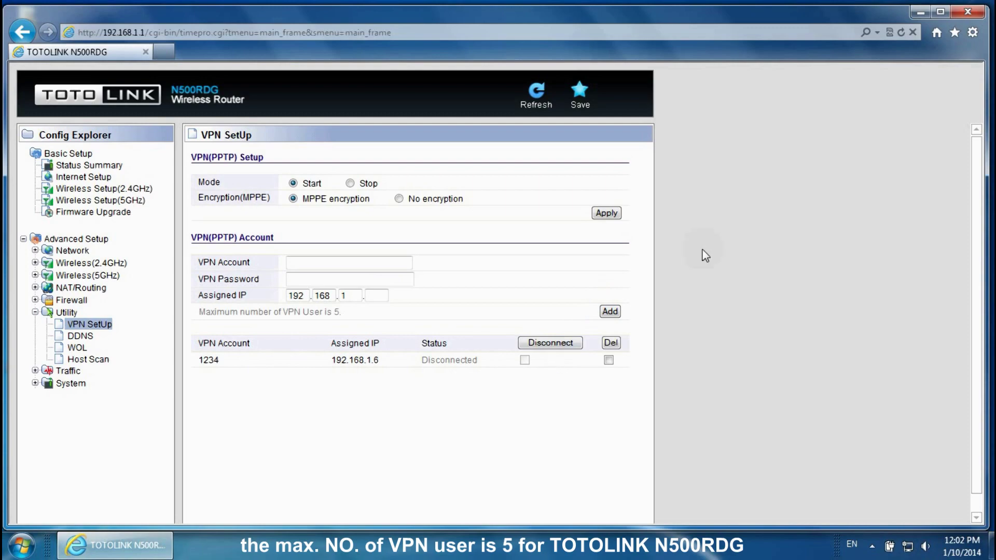
left_click(920, 14)
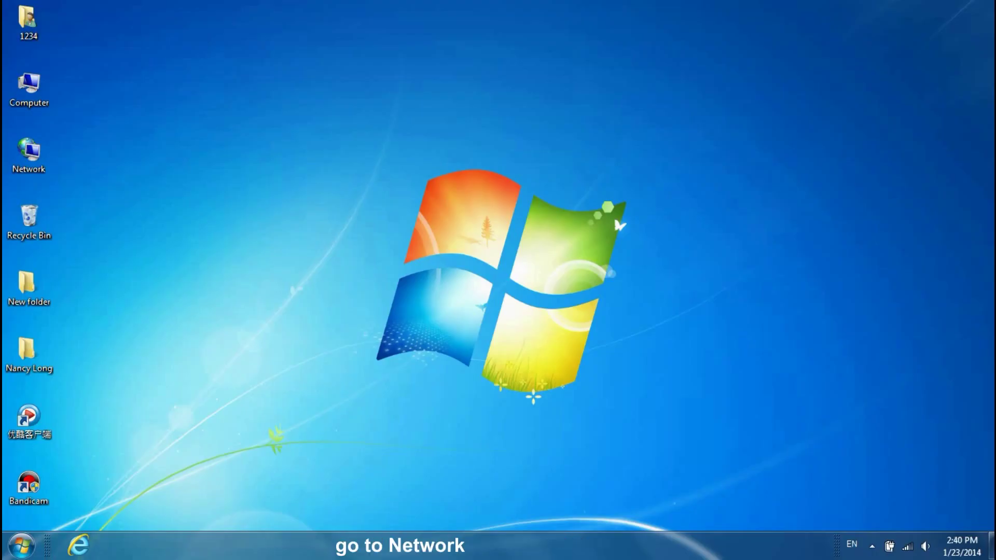
Open Network and Sharing Center and start the new-connection wizard at 'Connect to a workplace'.
right_click(27, 157)
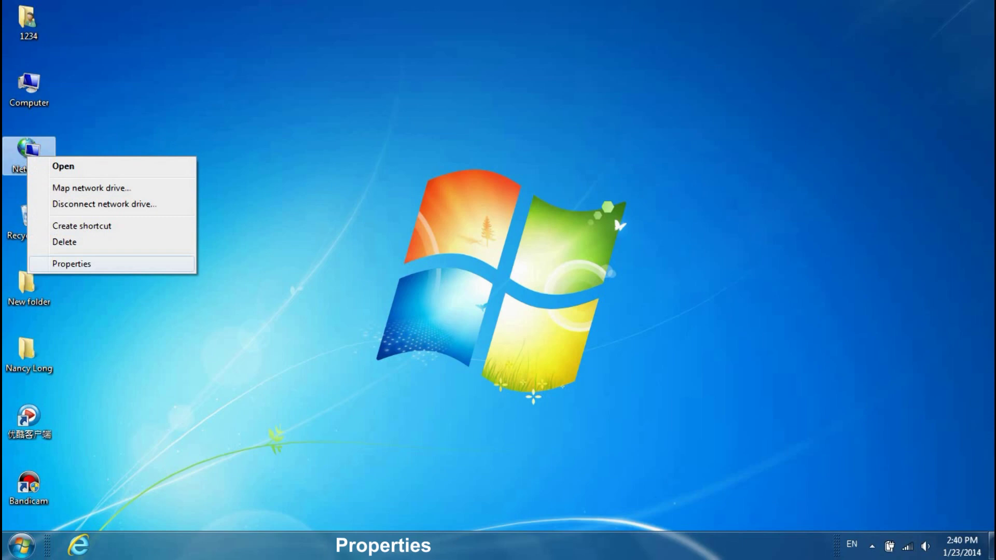
left_click(72, 263)
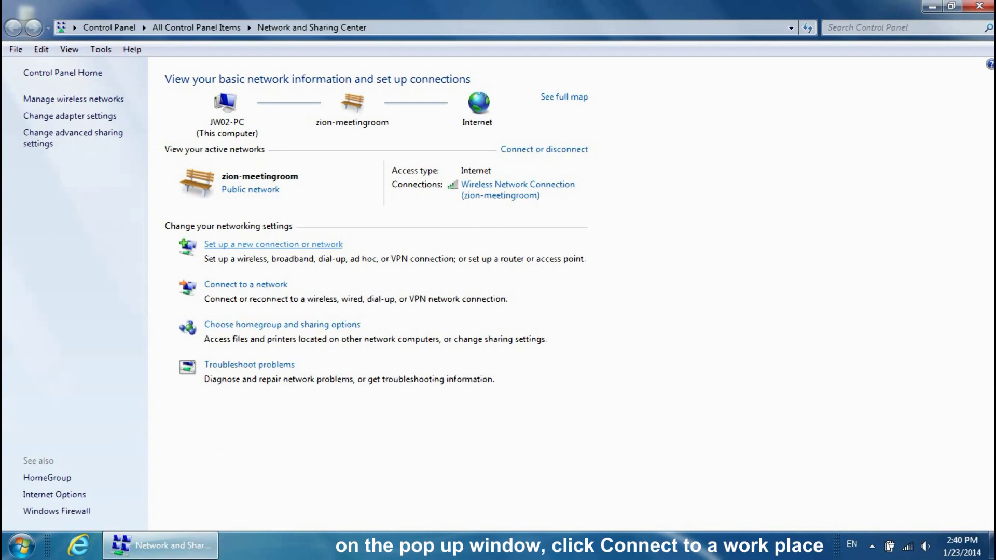
left_click(273, 245)
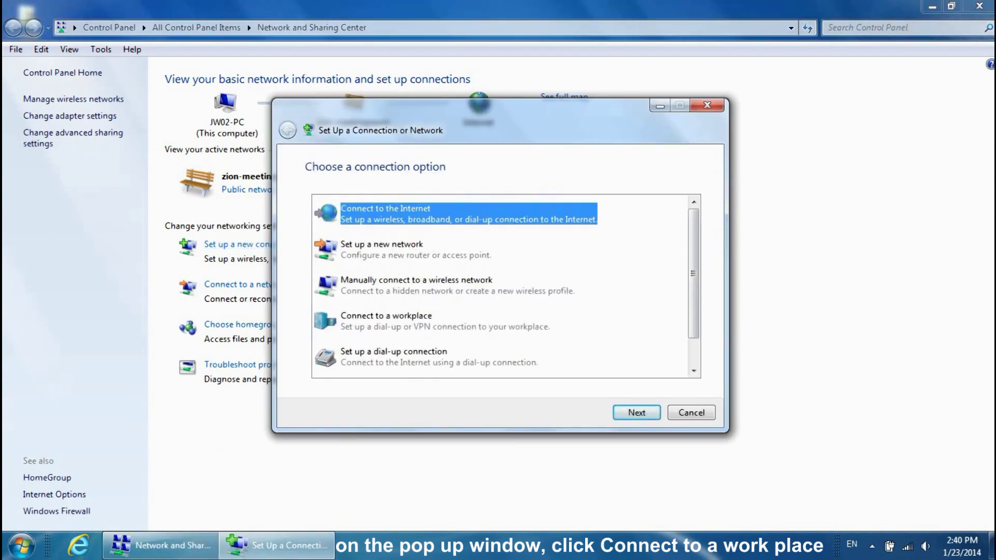
key("Down")
key("Down")
key("Down")
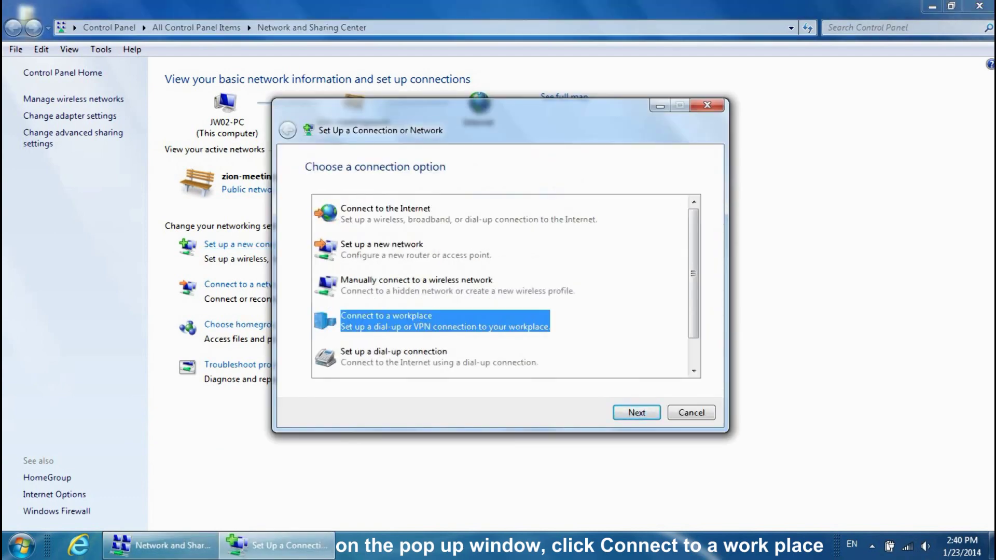
Choose a VPN connection over the Internet to address 192.168.8.51.
left_click(637, 412)
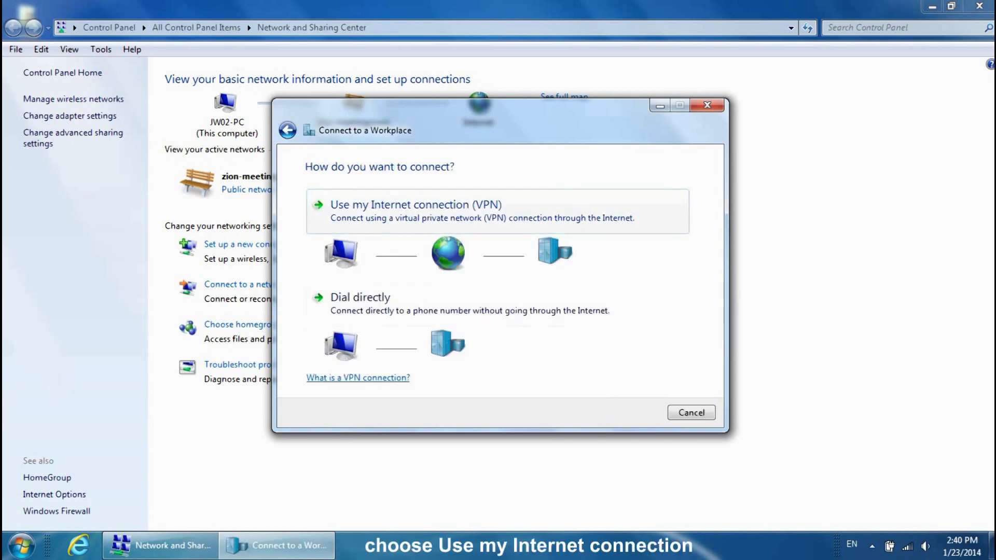
key("Return")
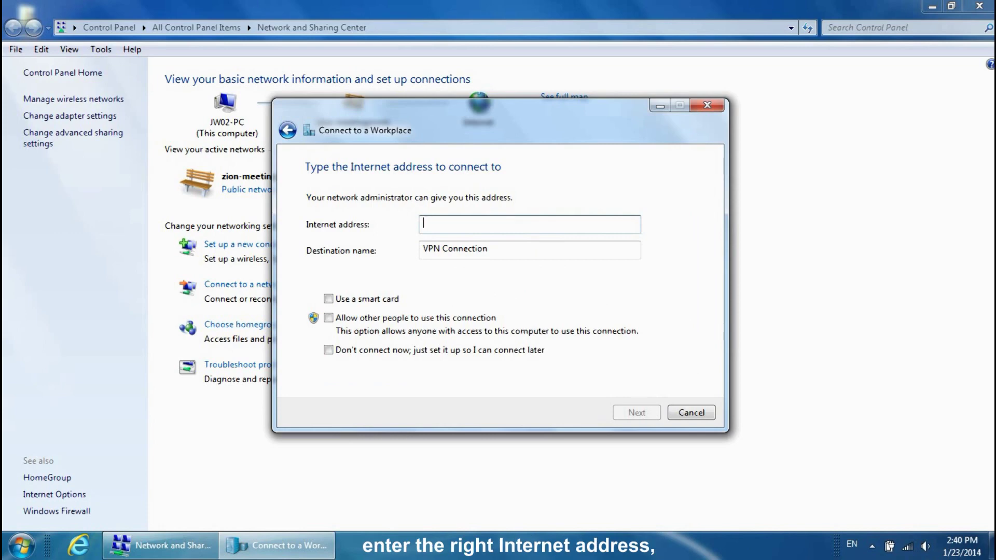
type("19")
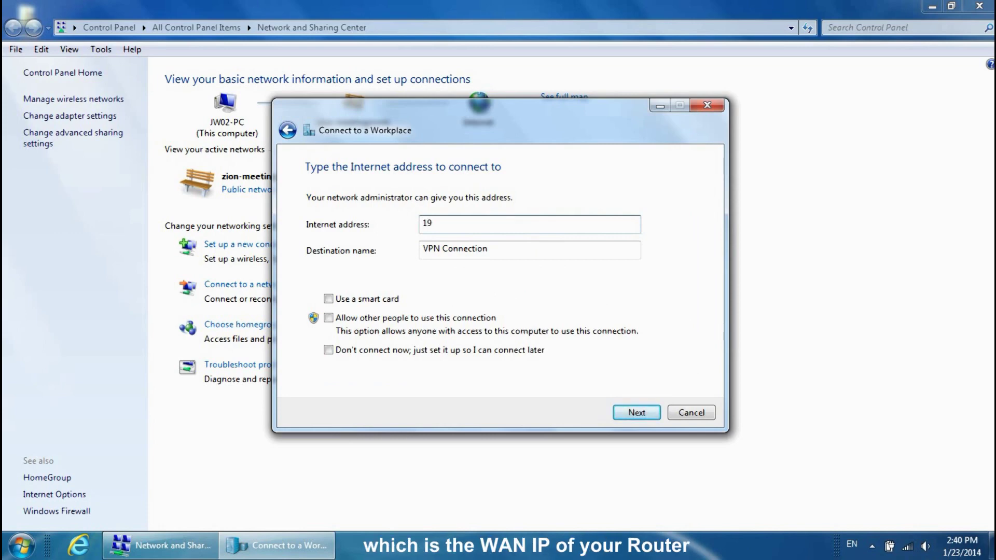
type("2.16")
type("8.8")
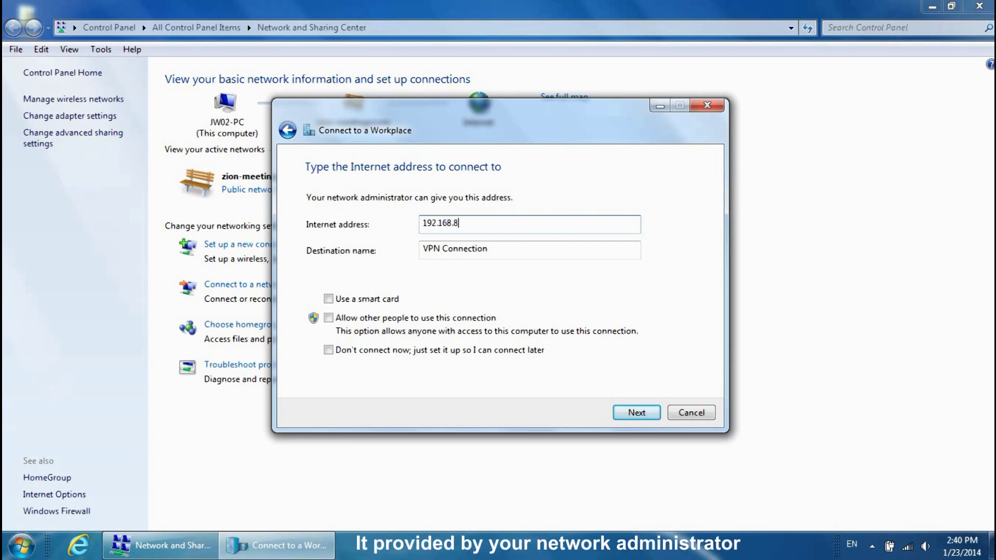
type(".51")
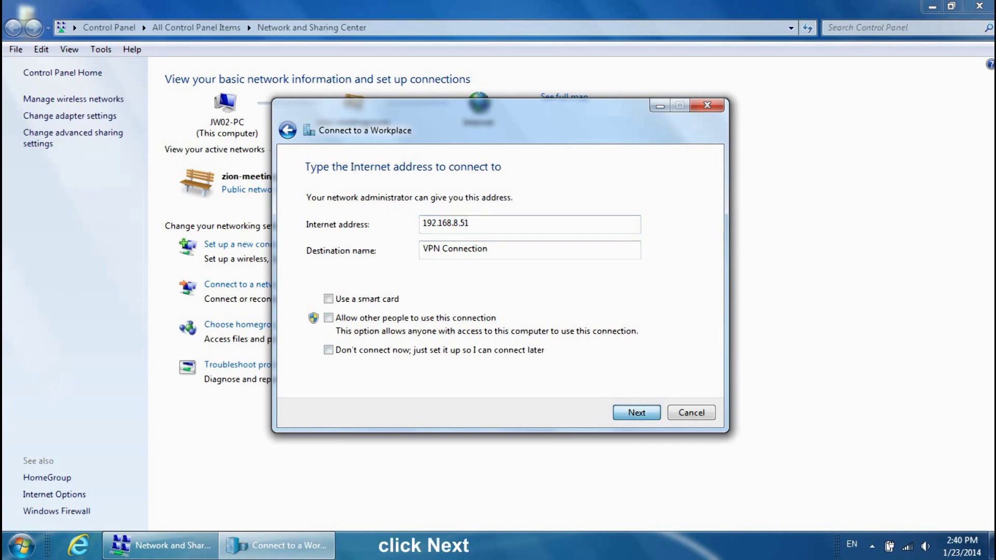
key("Return")
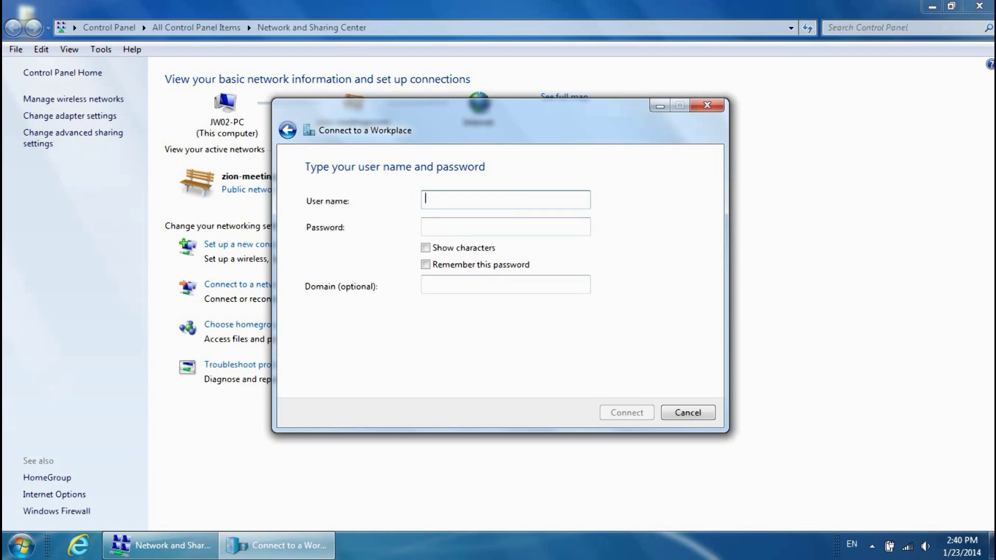
type("1234")
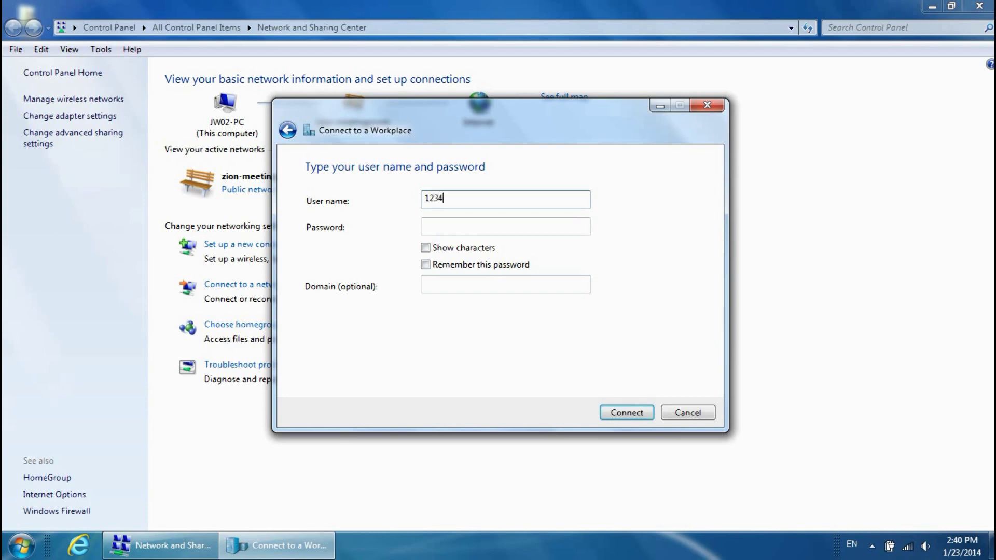
Connect with user name 1234 and its password, then close the wizard.
key("Tab")
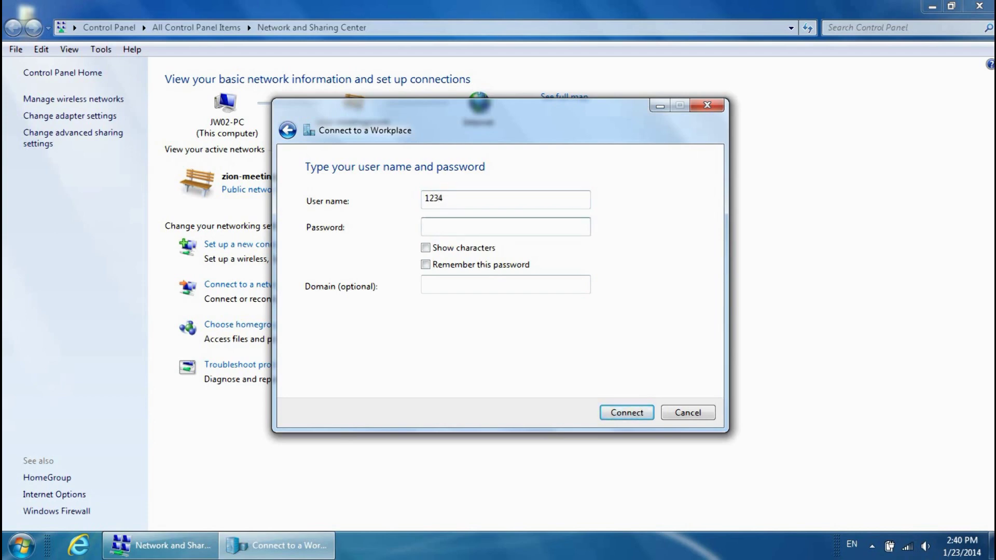
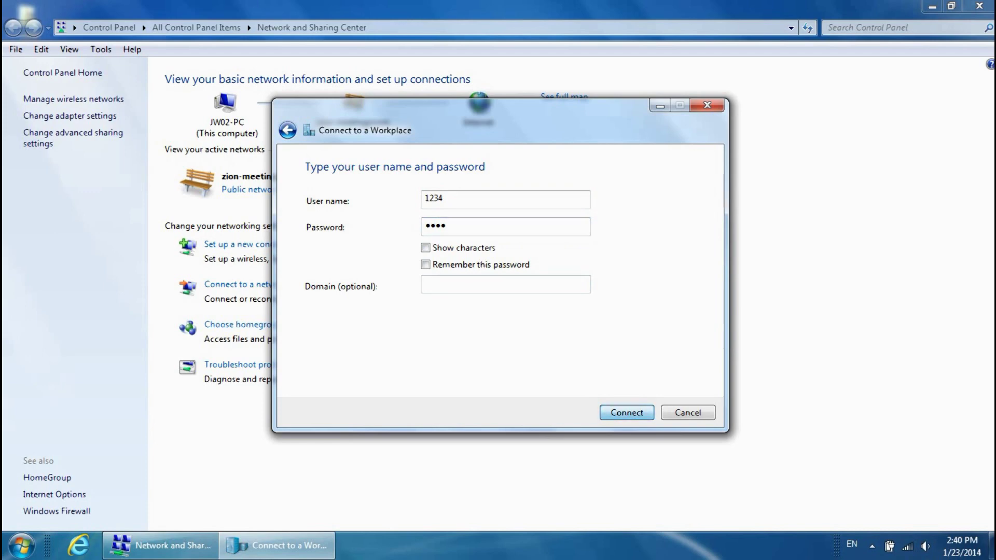
key("Tab")
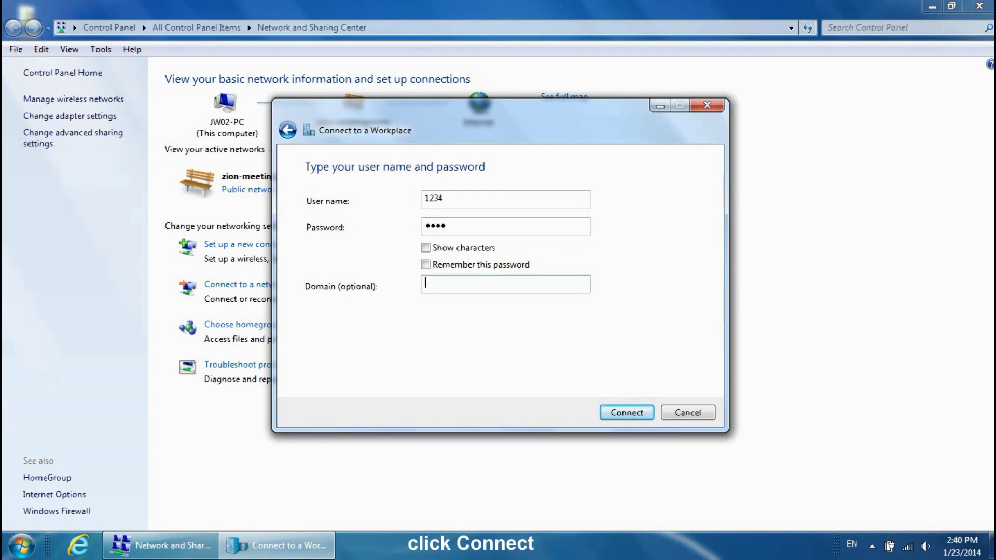
key("Return")
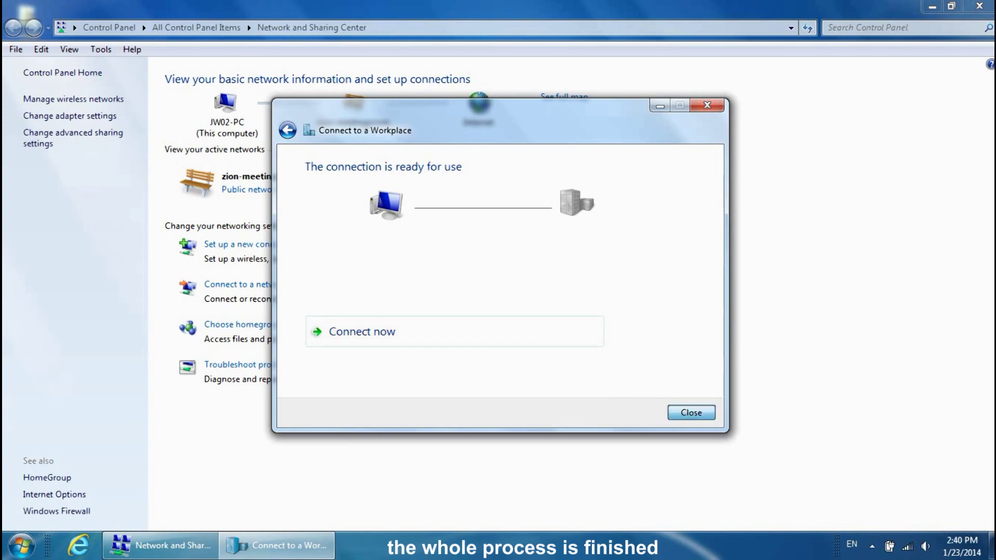
left_click(691, 413)
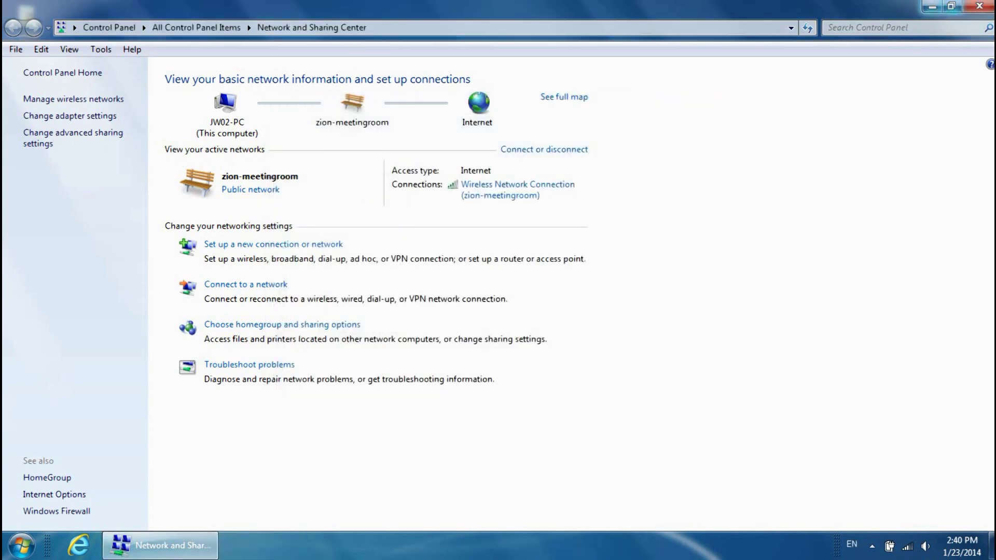
Open Network Connections through the Network icon's Properties and Change adapter settings.
left_click(980, 6)
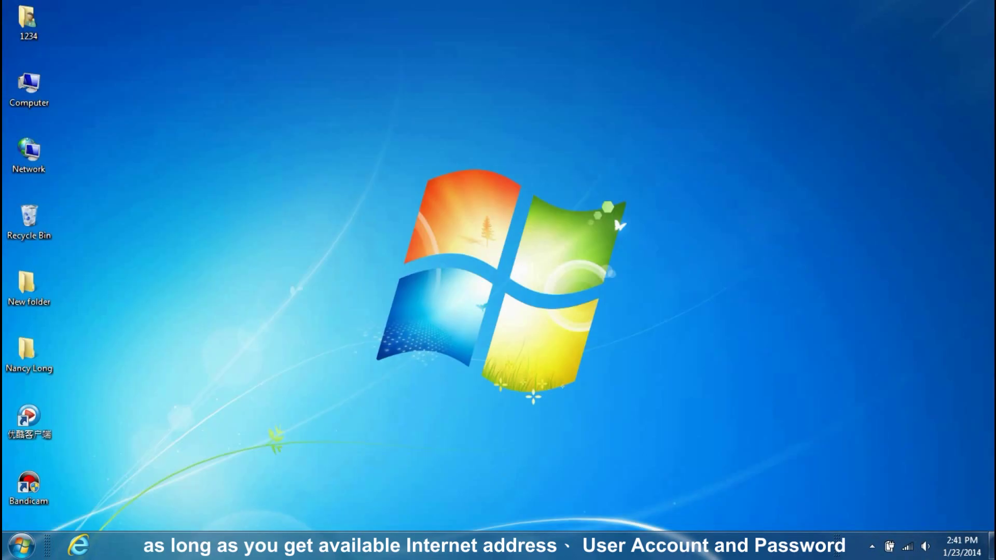
right_click(38, 154)
left_click(84, 259)
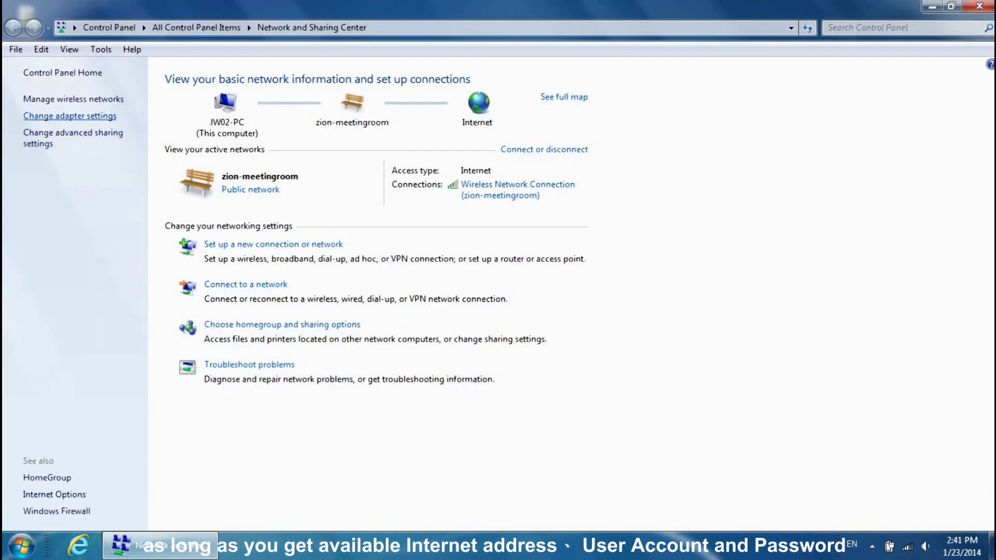
left_click(70, 115)
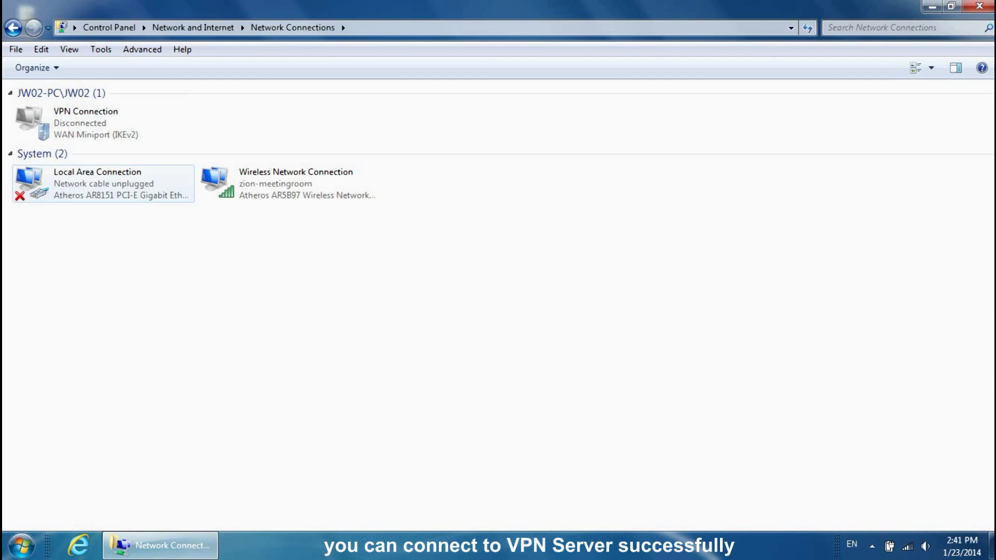
Open VPN Connection's sign-in prompt, cancel it, and minimize the window.
left_click(86, 123)
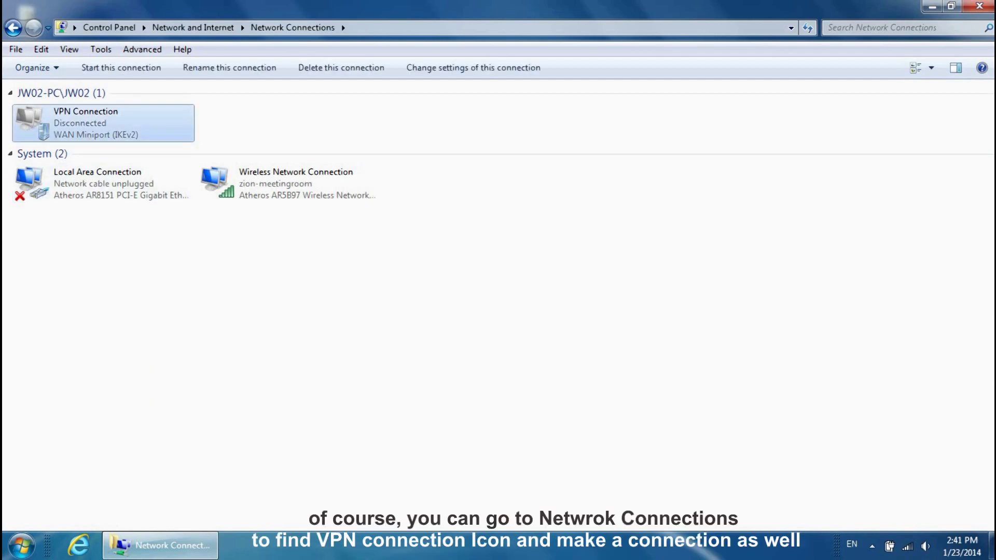
key("Return")
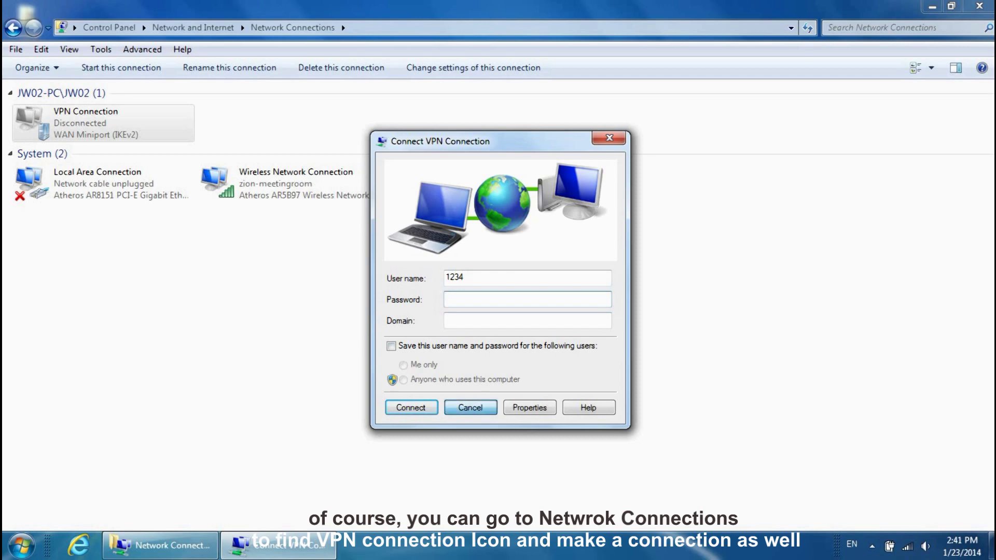
left_click(470, 408)
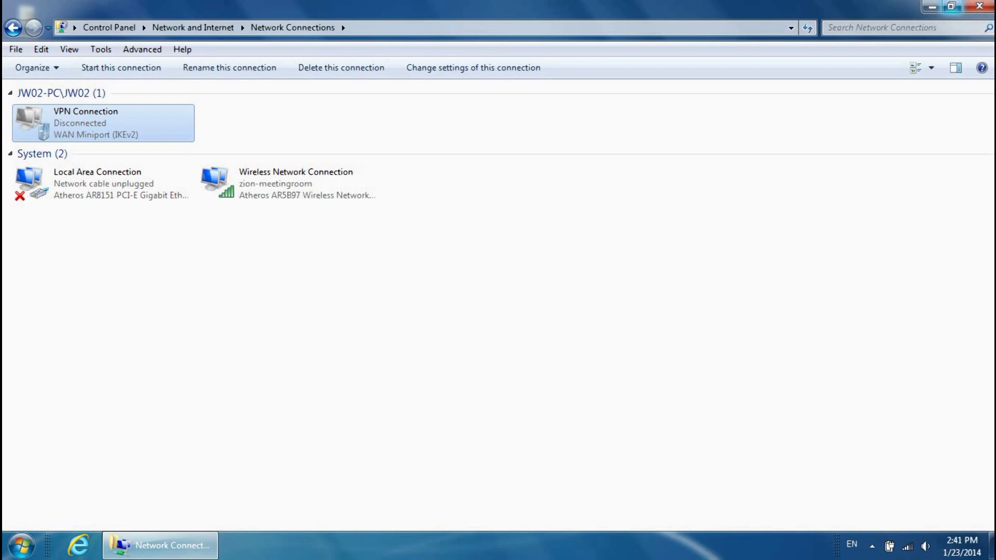
left_click(931, 6)
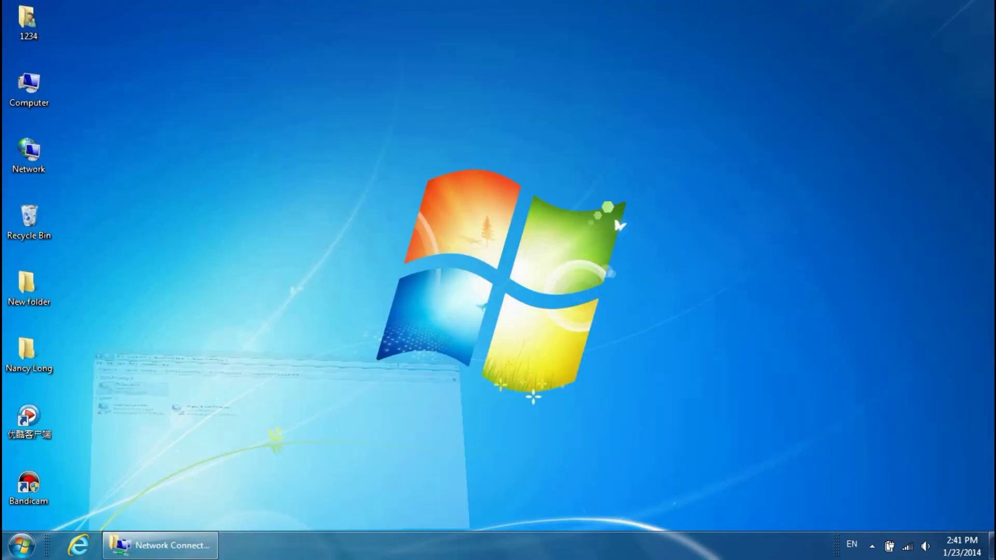